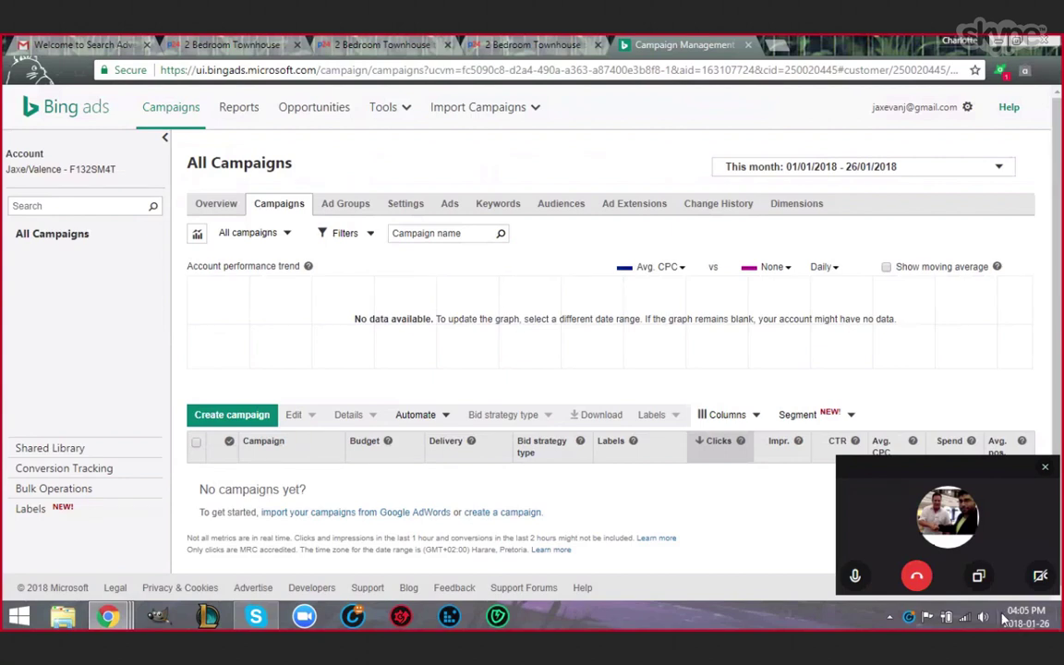
Raise the speaker volume to 60 and move the video call window out of the way.
left_click(982, 616)
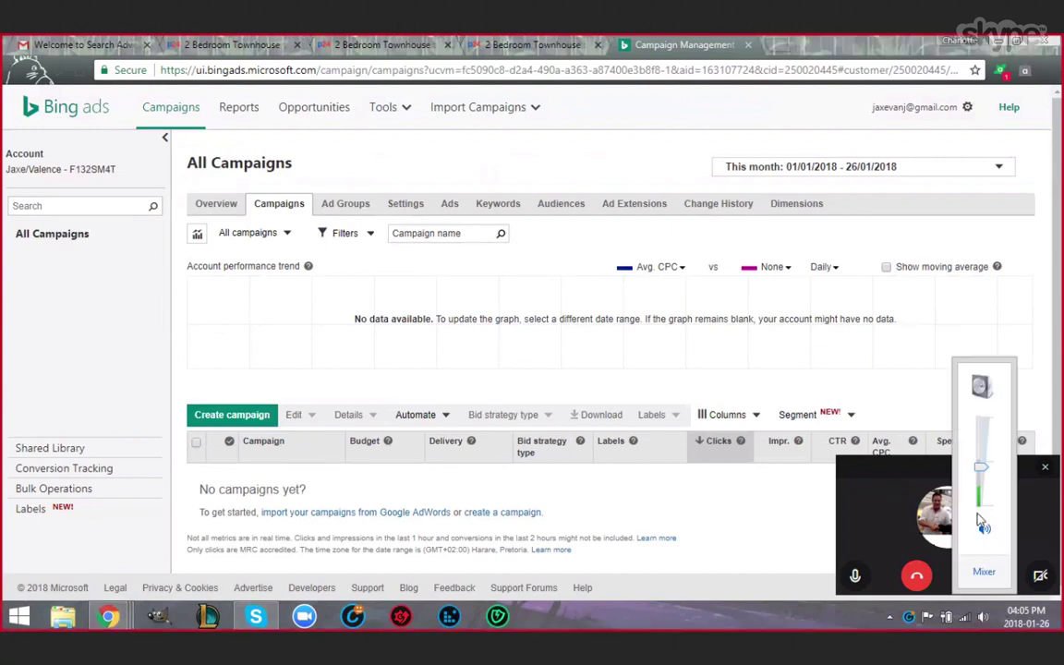
left_click_drag(981, 468, 984, 453)
left_click(919, 377)
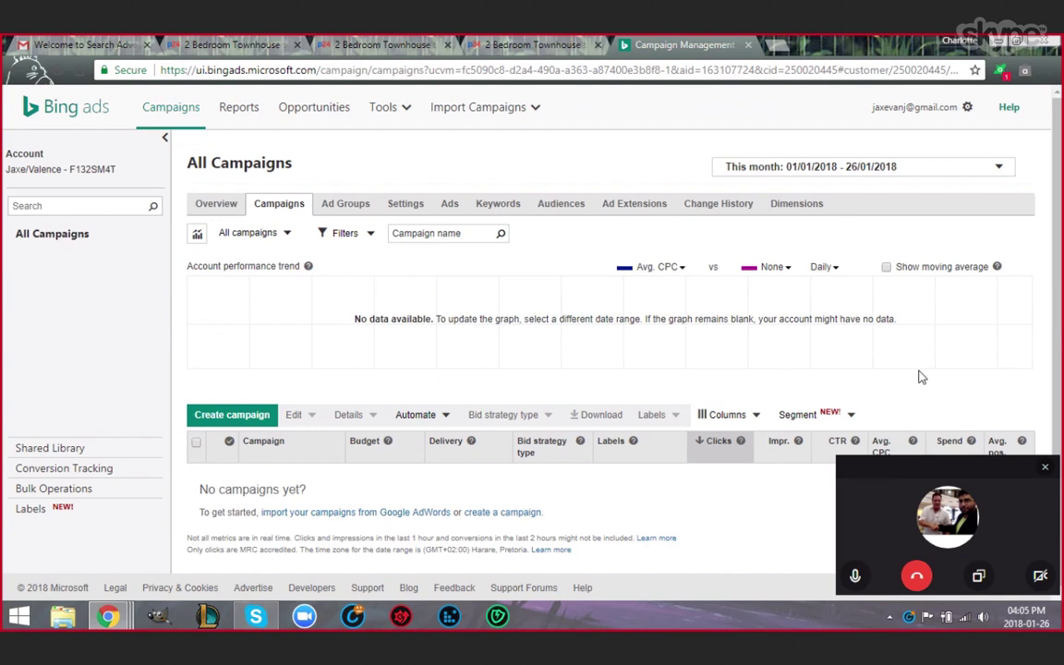
left_click_drag(887, 480, 861, 612)
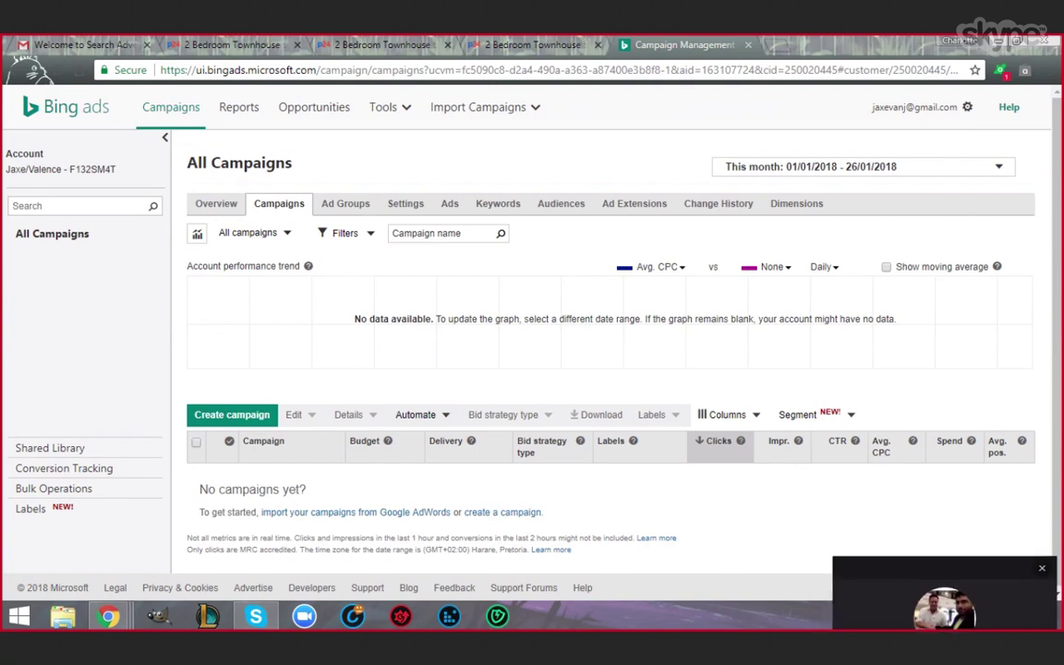
Open the account options menu and lower the speaker volume to 46.
left_click(948, 121)
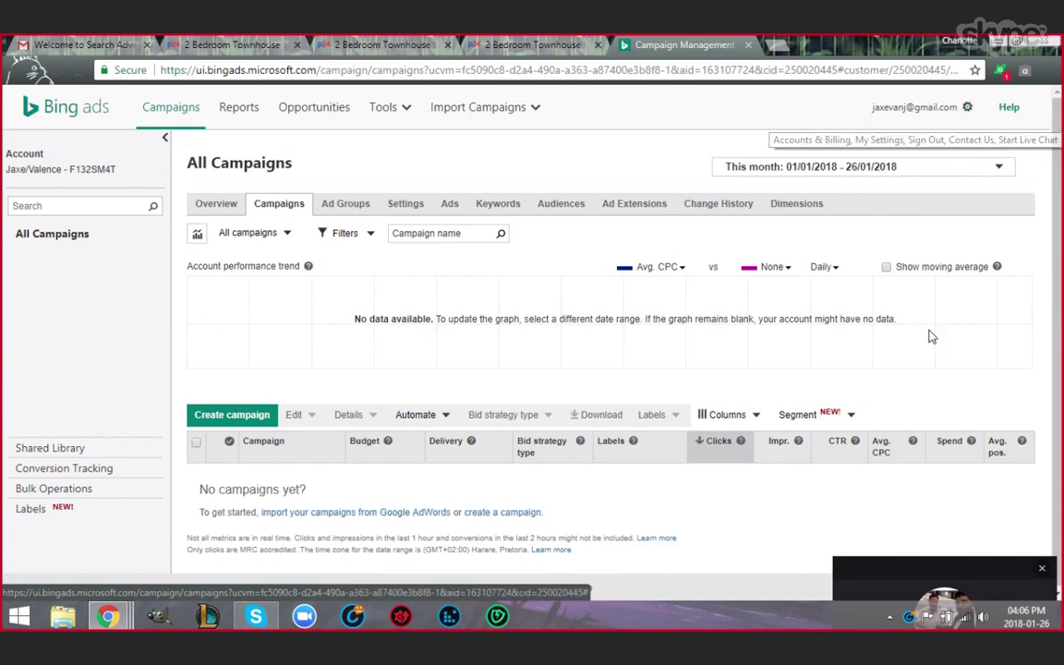
left_click(987, 624)
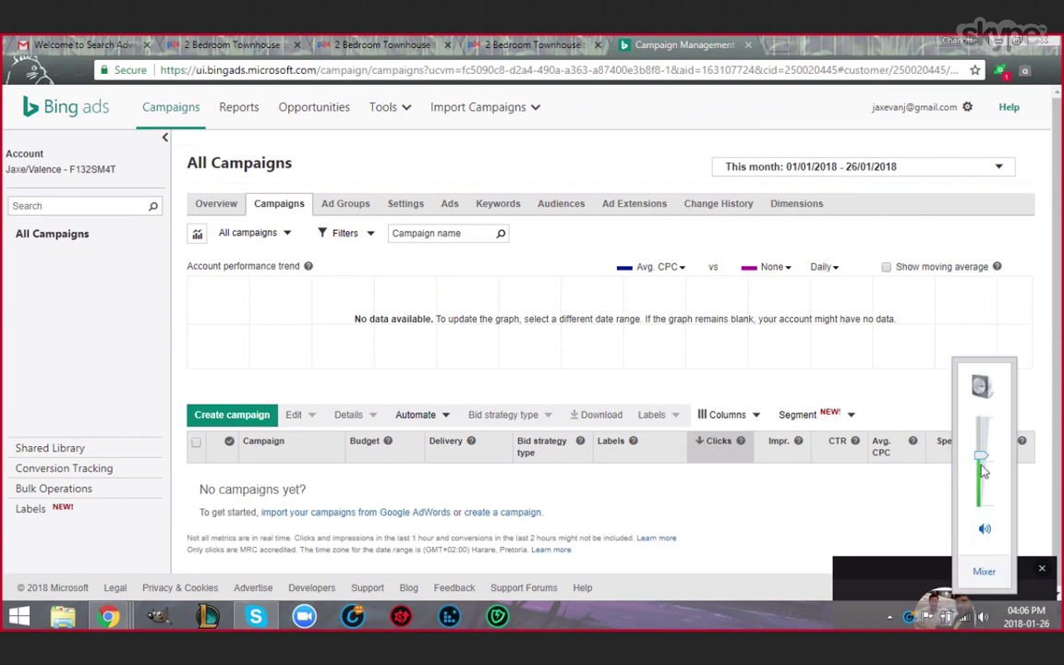
left_click_drag(981, 457, 983, 471)
left_click(956, 350)
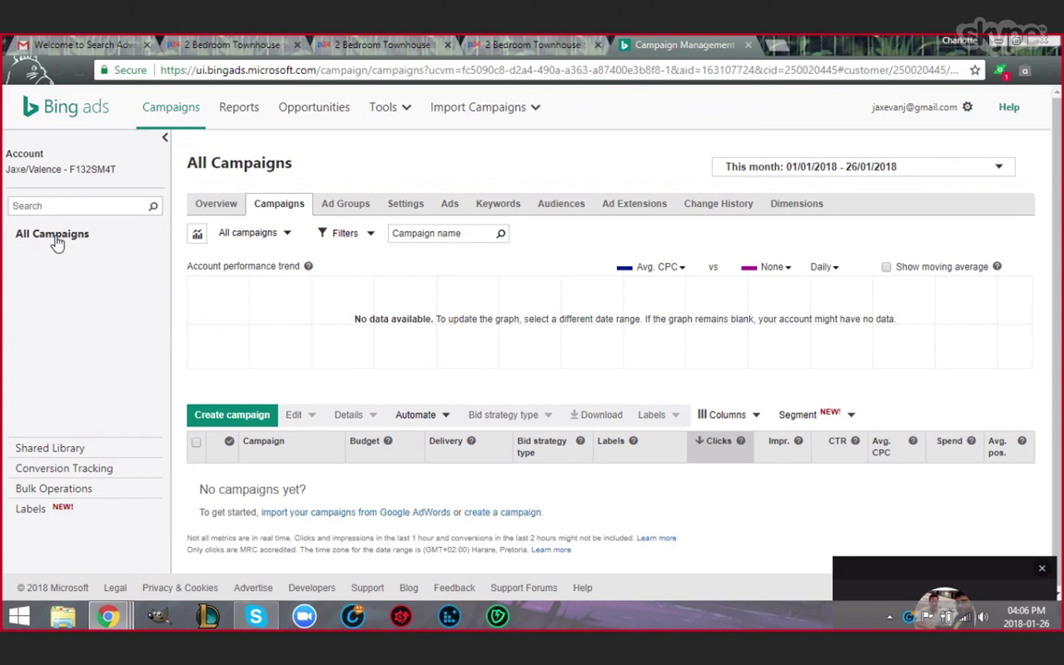
Switch to the campaigns Overview, return to the empty Campaigns list and scroll down it.
left_click(205, 213)
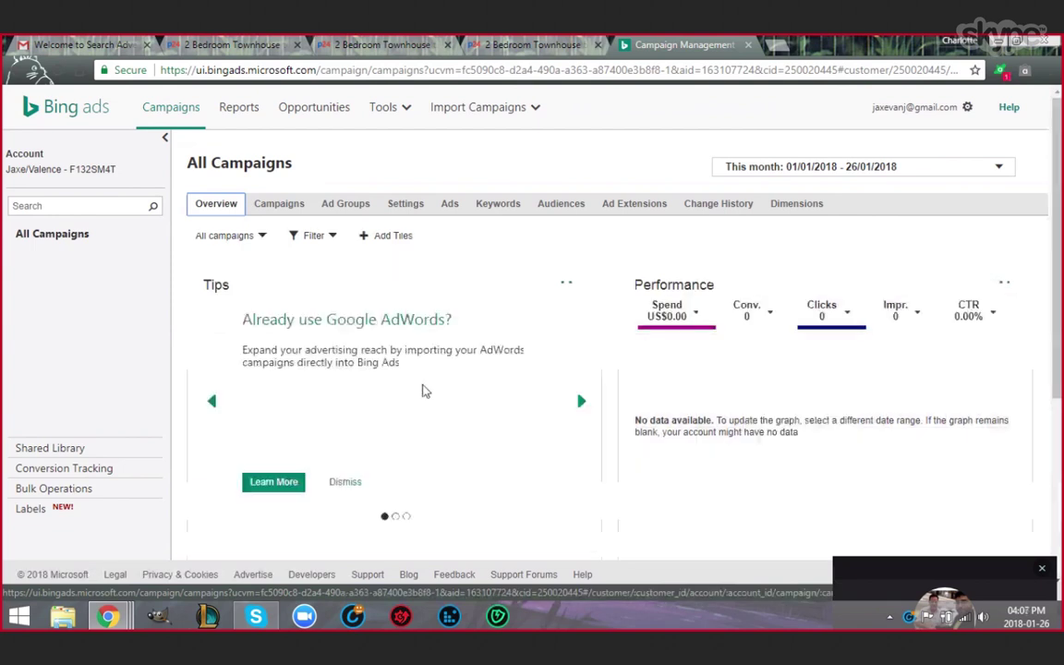
left_click(301, 208)
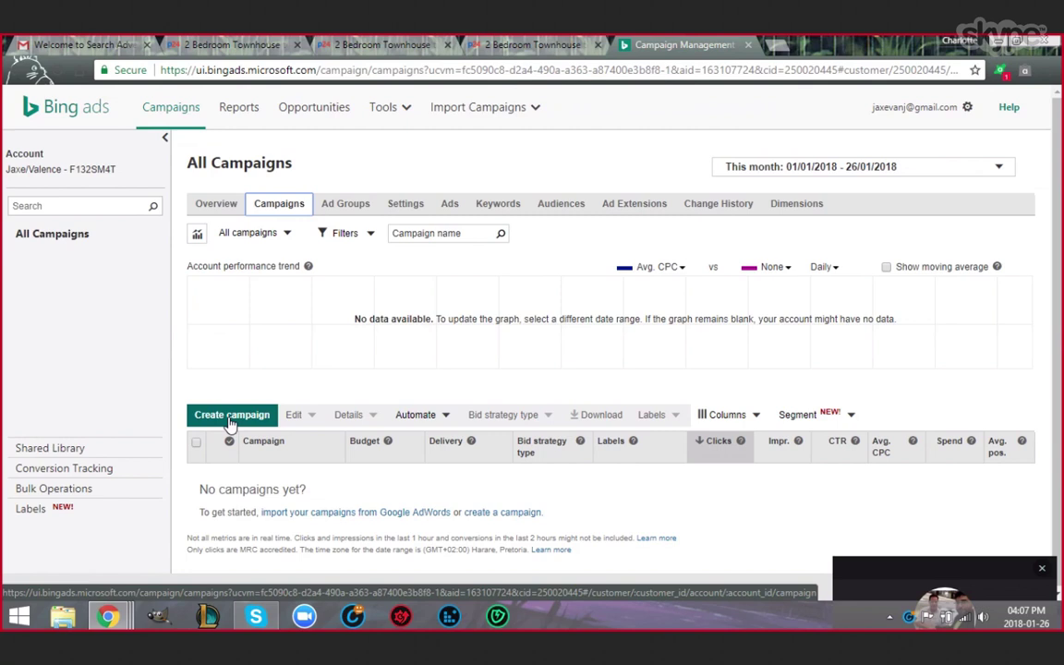
scroll(333, 385, "down", 1)
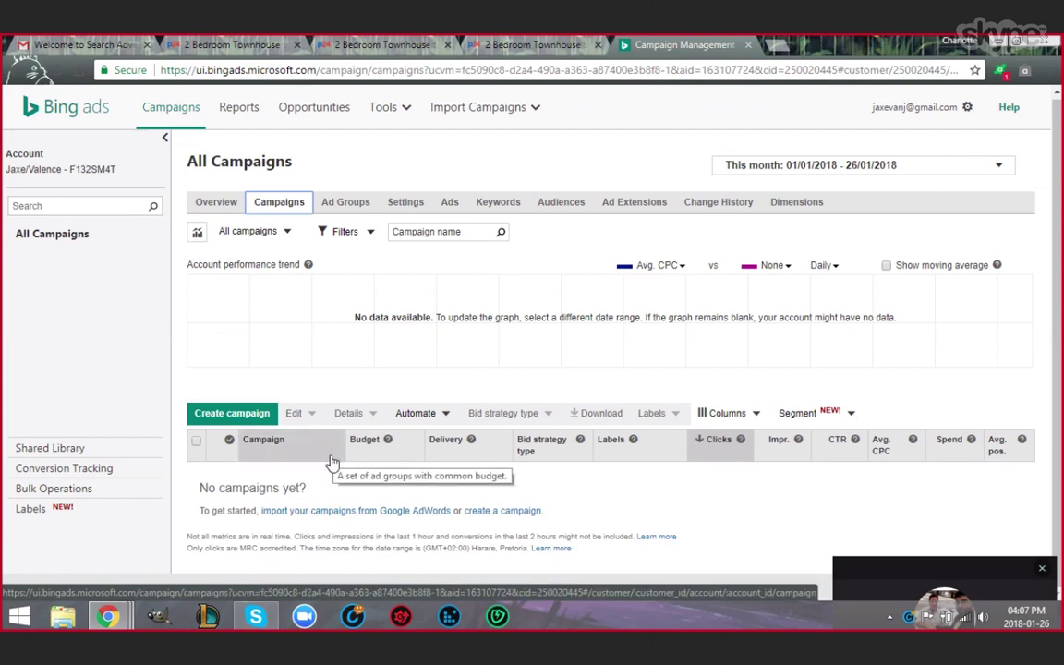
Start a new campaign with 'Visits to my website' as its goal.
left_click(246, 415)
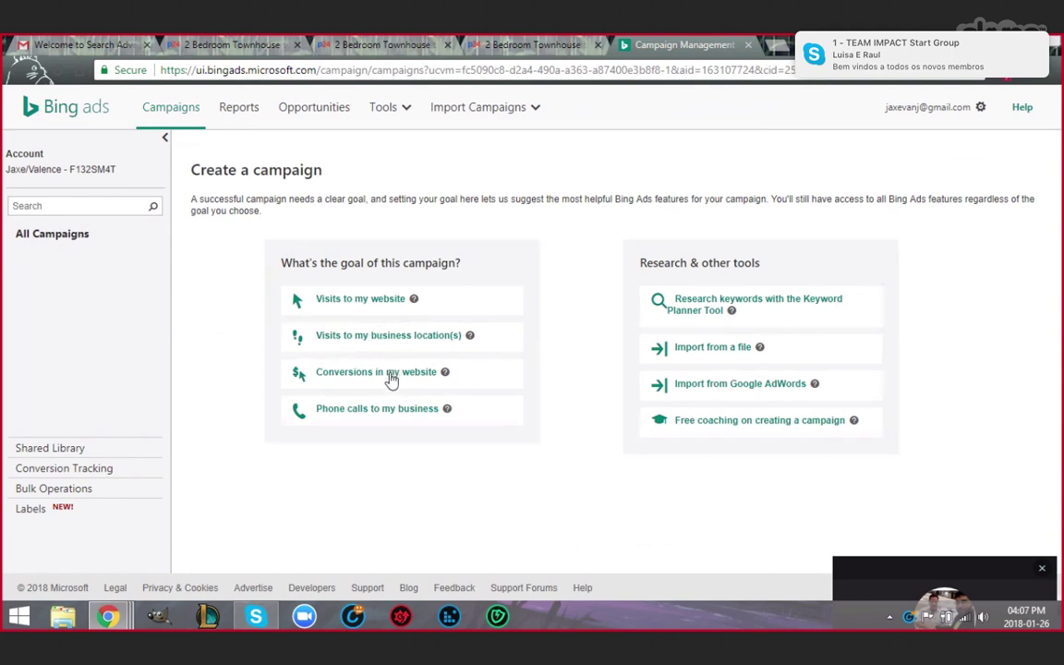
left_click(296, 300)
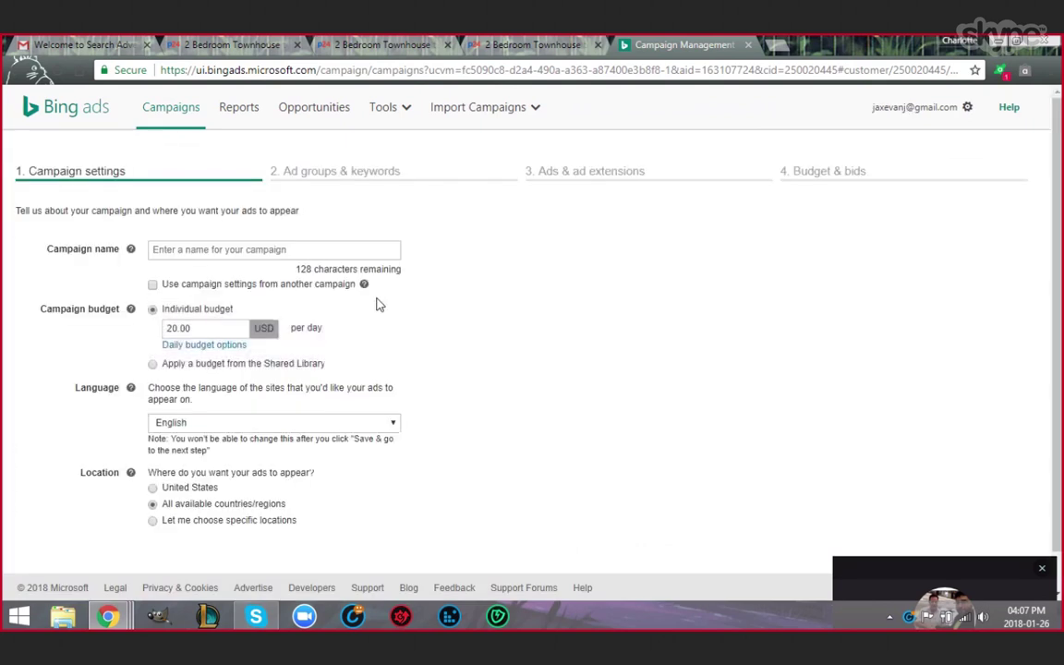
Enter 'IMC SSR Test 1 - Broad' as the campaign name, correcting the typos.
left_click(185, 252)
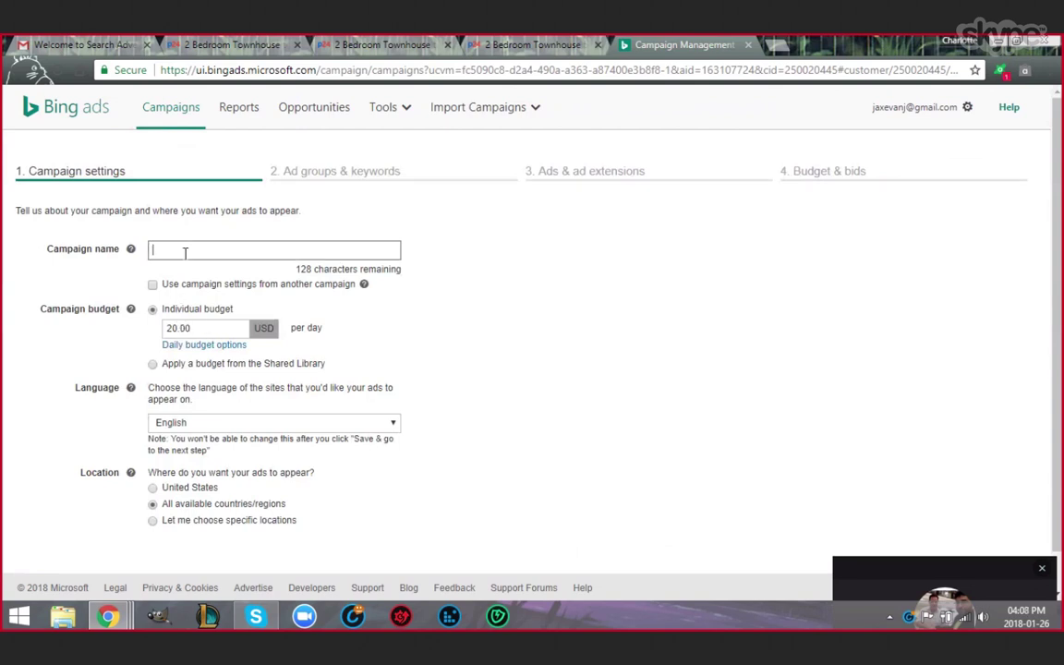
type("R")
key("BackSpace")
type("lMC SSR")
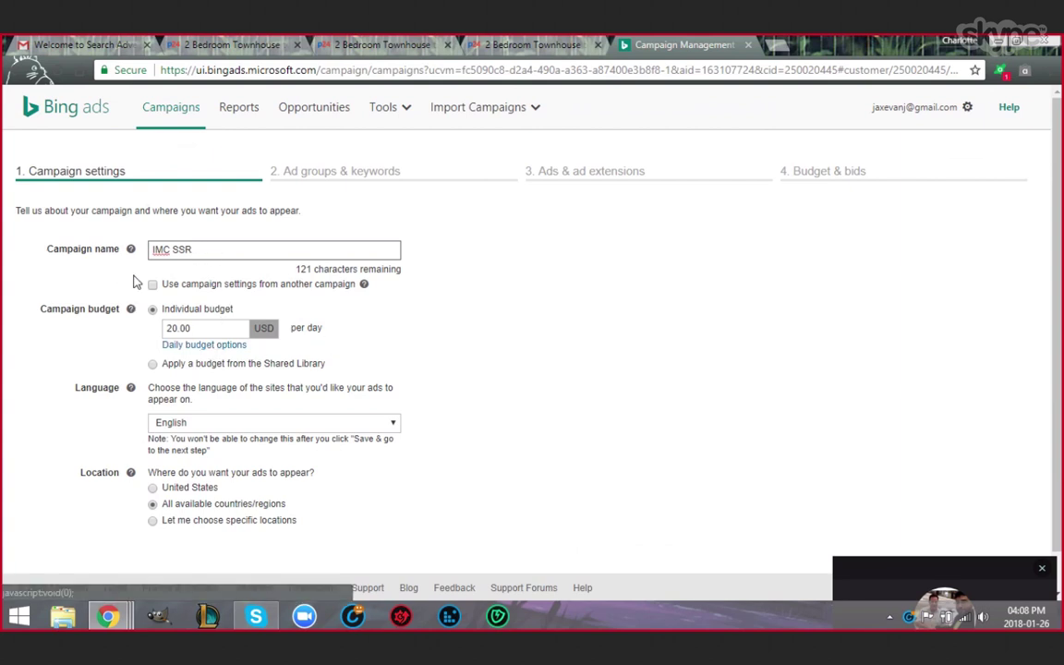
type("Test Broad 1")
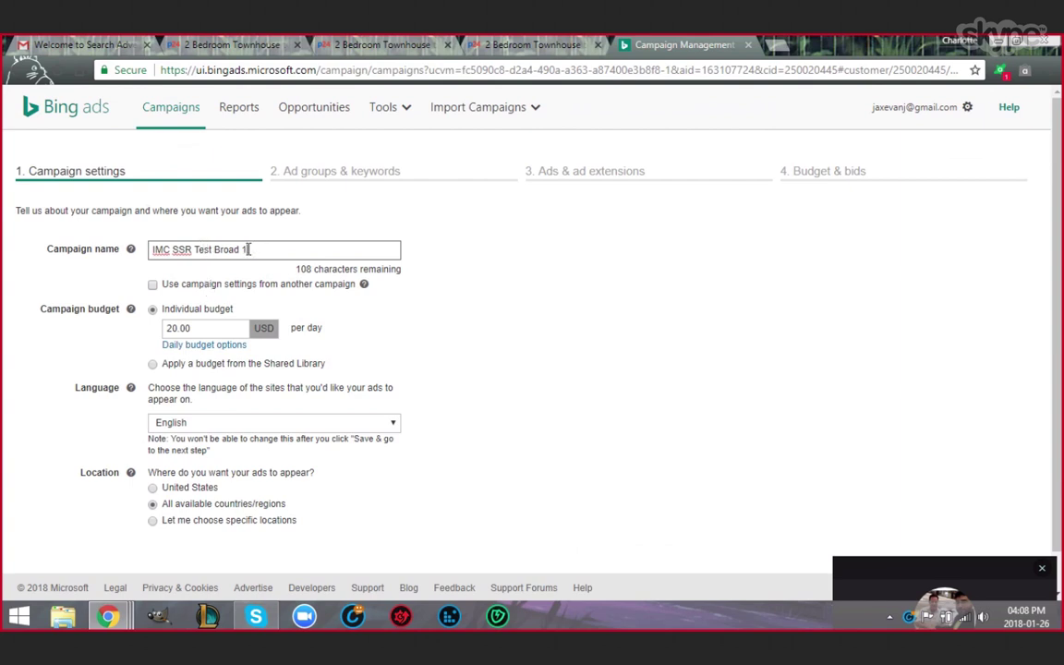
key("BackSpace")
key("Left")
key("Left")
key("Left")
key("Left")
key("Left")
key("Left")
type("1 -")
left_click(288, 250)
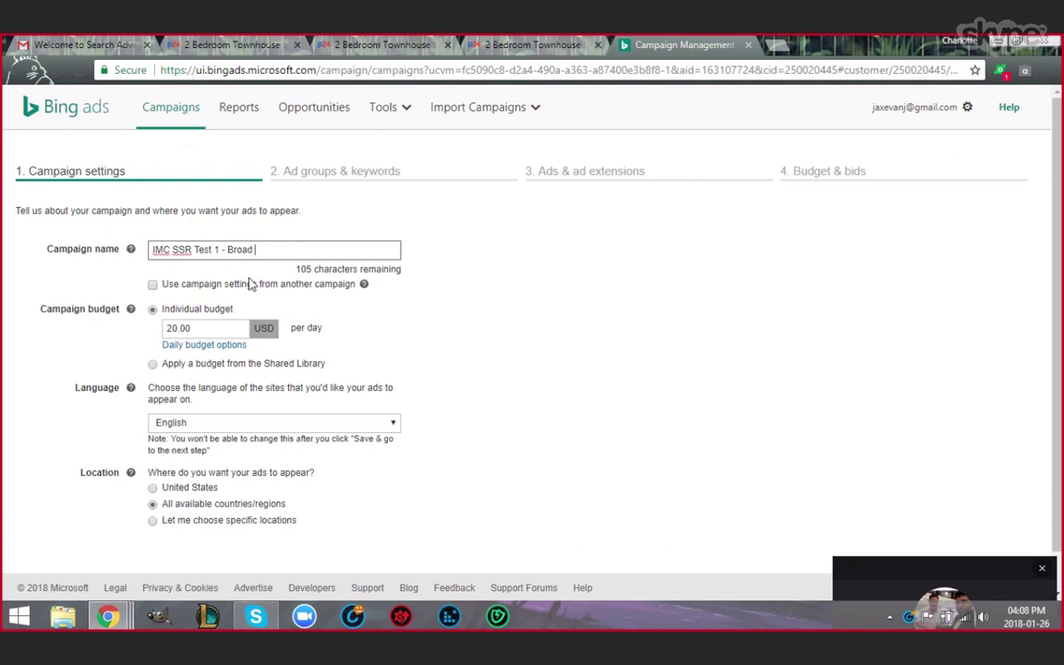
Change the daily budget from 20.00 to 5 USD and show the Standard delivery option.
left_click(174, 329)
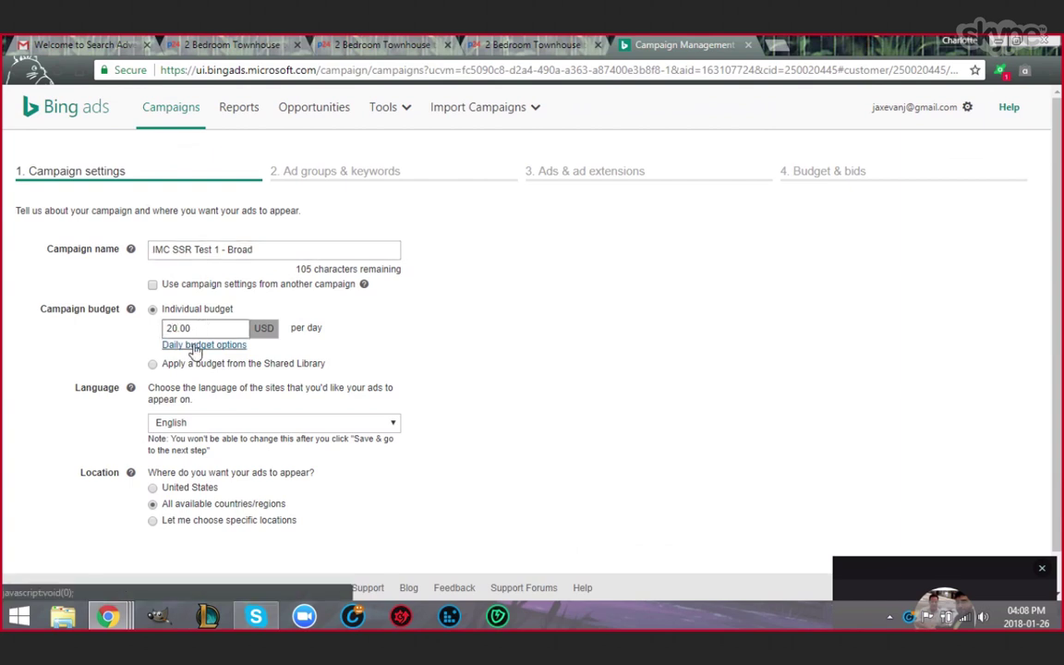
left_click(205, 328)
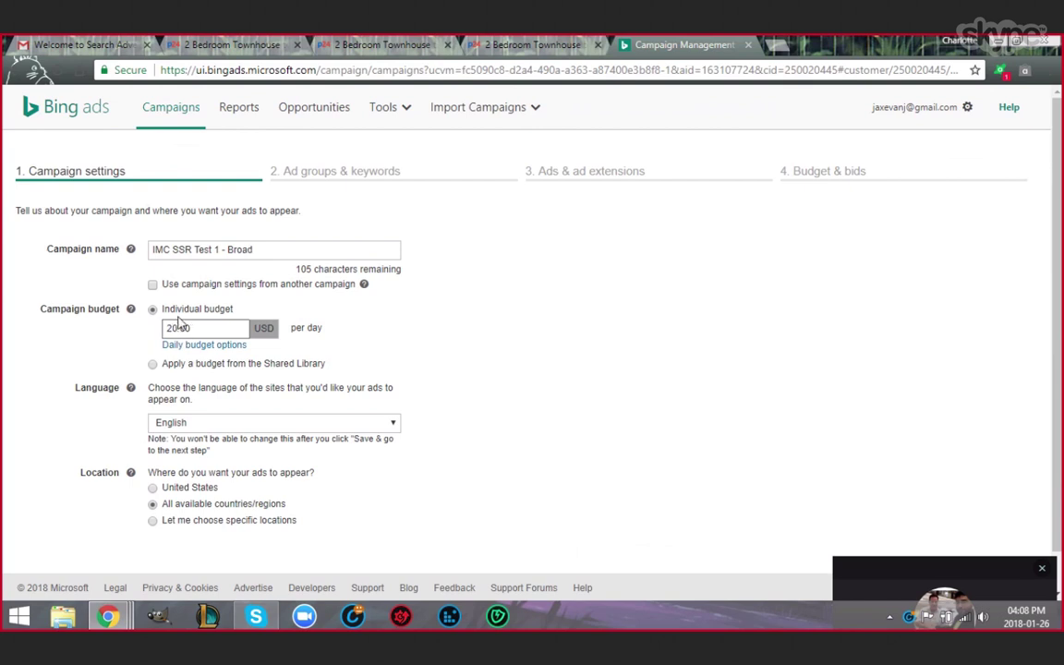
double_click(175, 328)
type("5")
left_click(209, 345)
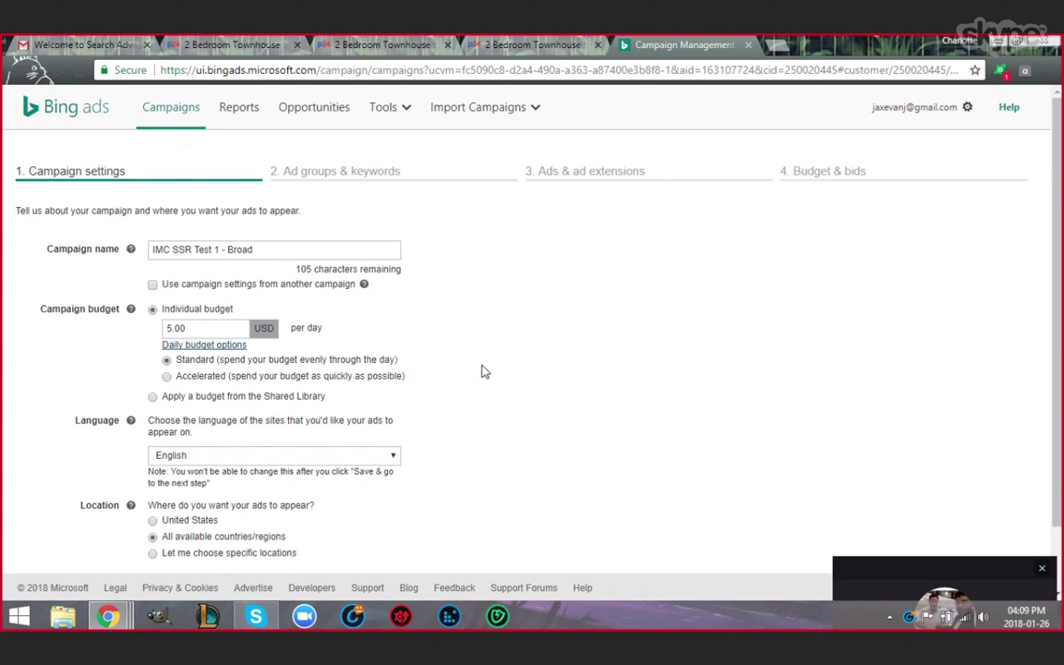
scroll(480, 379, "down", 1)
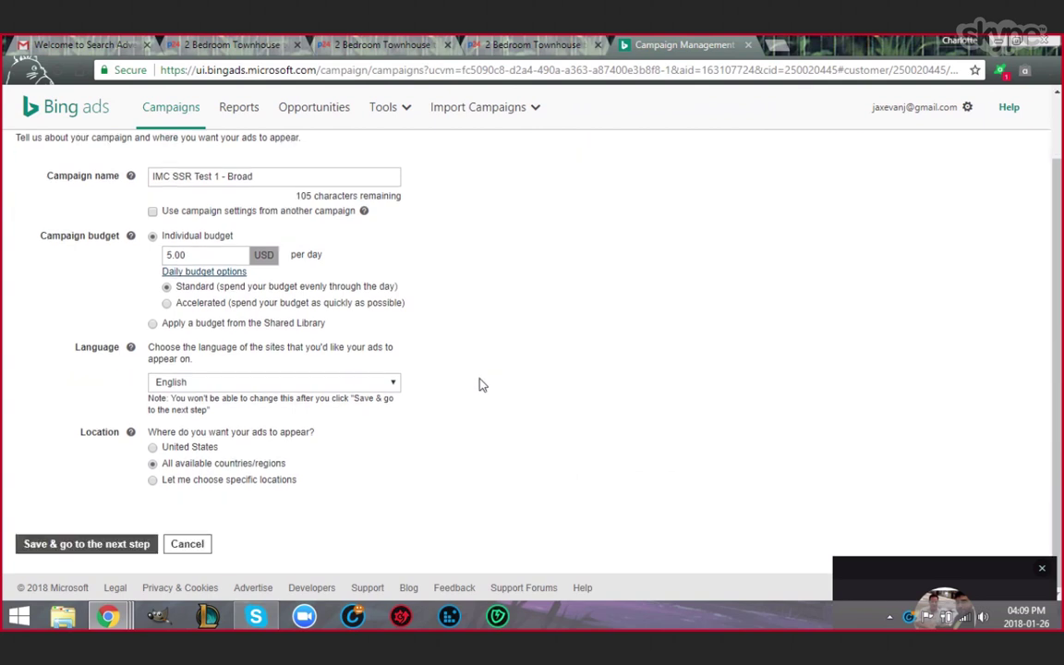
scroll(479, 384, "up", 1)
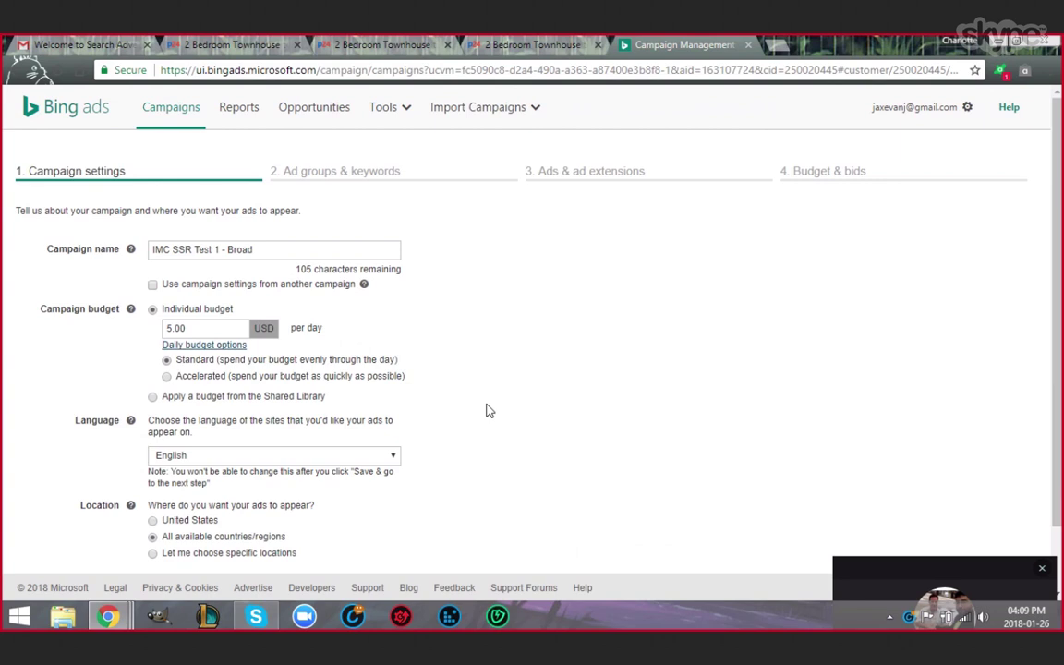
scroll(511, 390, "down", 2)
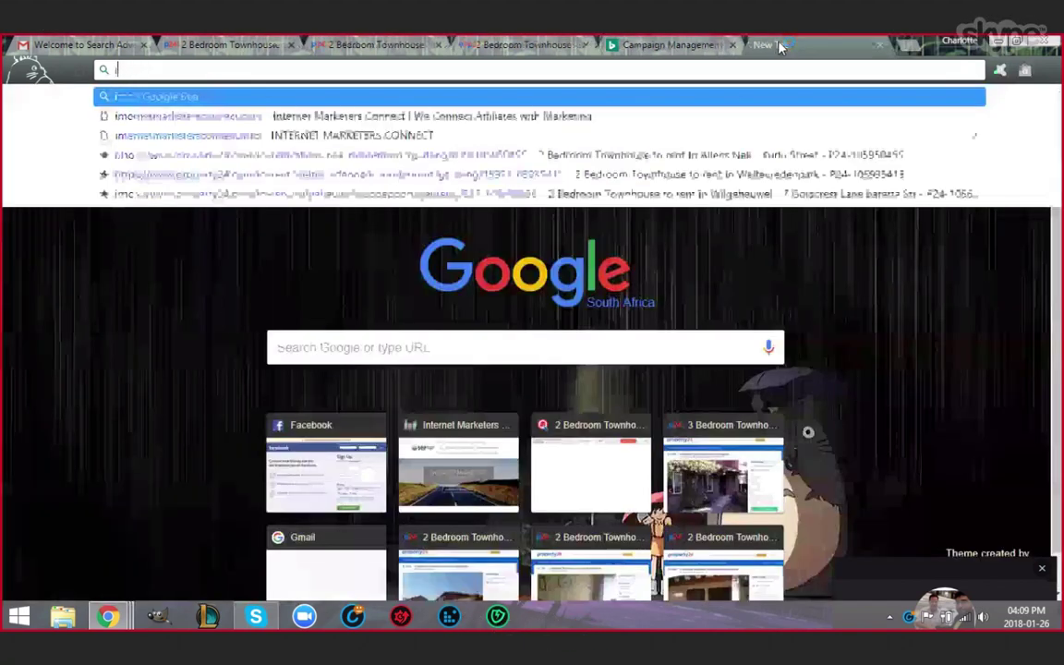
Load internetmarketersconnect.com from the address suggestion and scroll down to its LOGIN button.
key("Down")
key("Return")
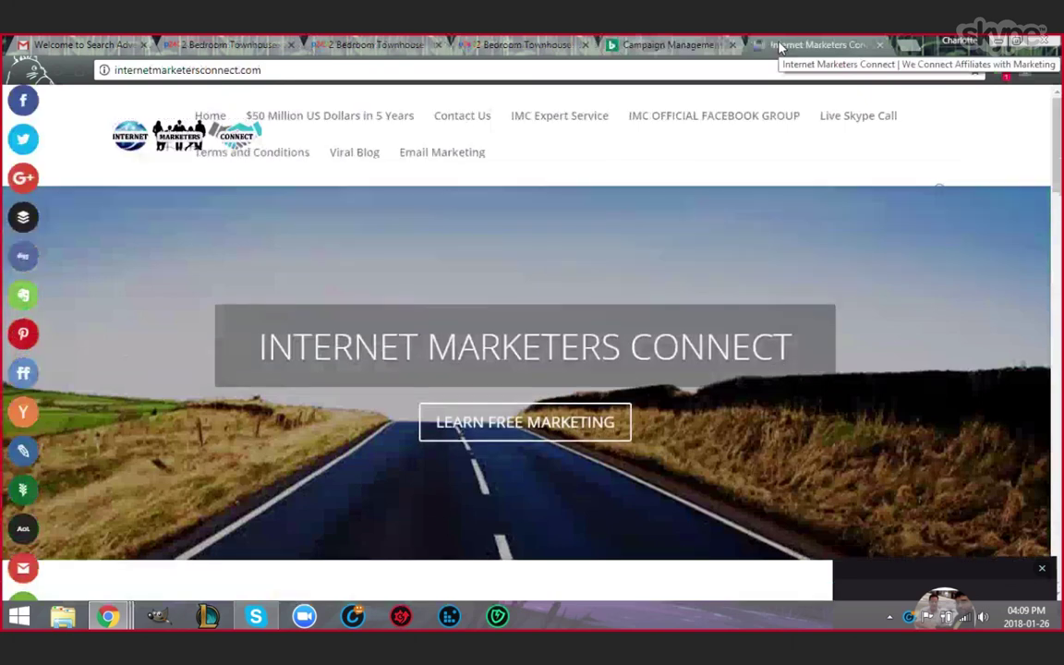
scroll(961, 296, "down", 3)
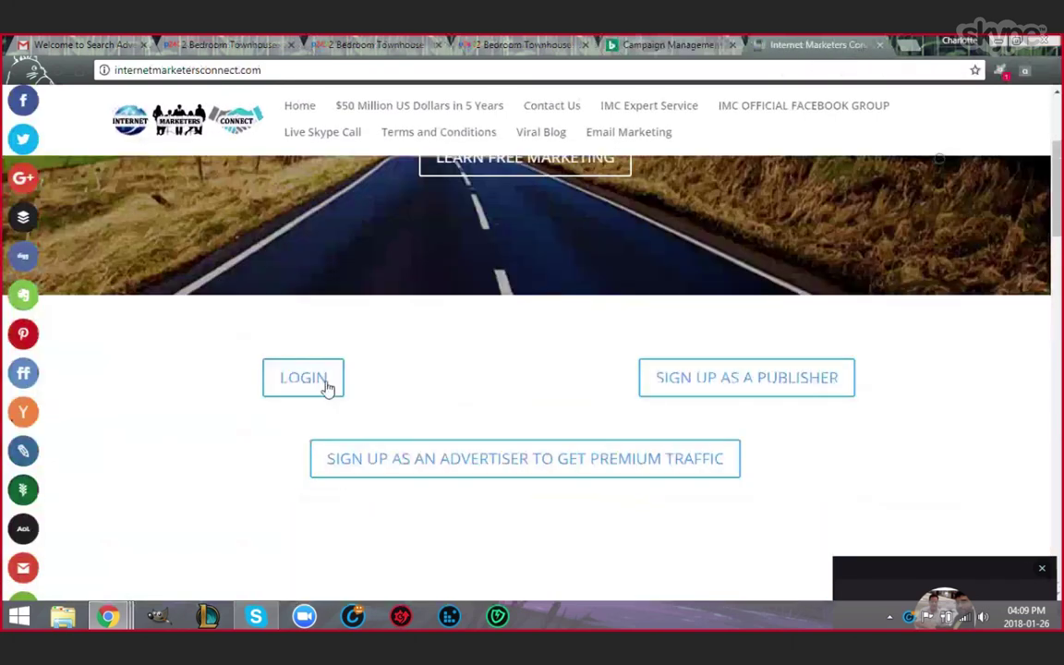